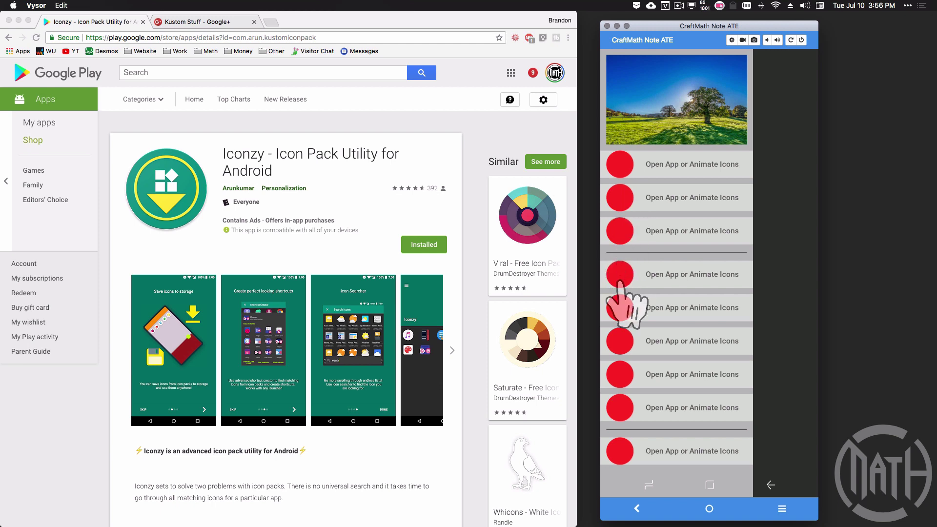
- Highlight the Iconzy app title in the Google Play listing, then clear the selection
left_click(221, 150)
left_click_drag(224, 150, 302, 172)
left_click(303, 171)
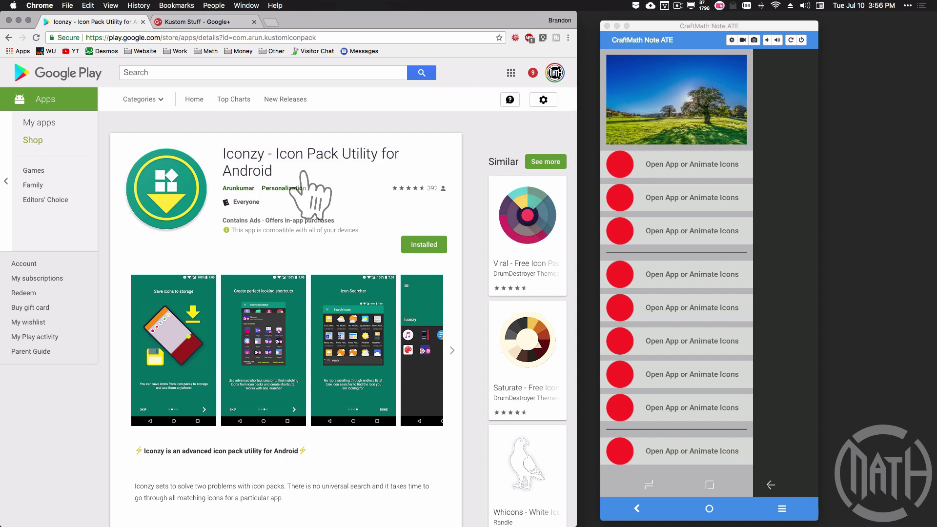
- Browse the developer's page of apps, then go back to the Iconzy listing
left_click(238, 190)
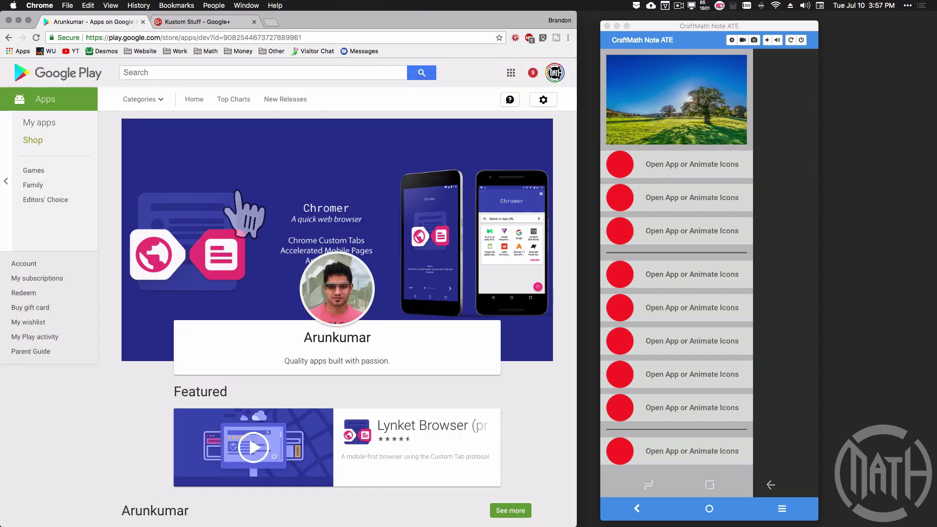
scroll(238, 190, "down", 5)
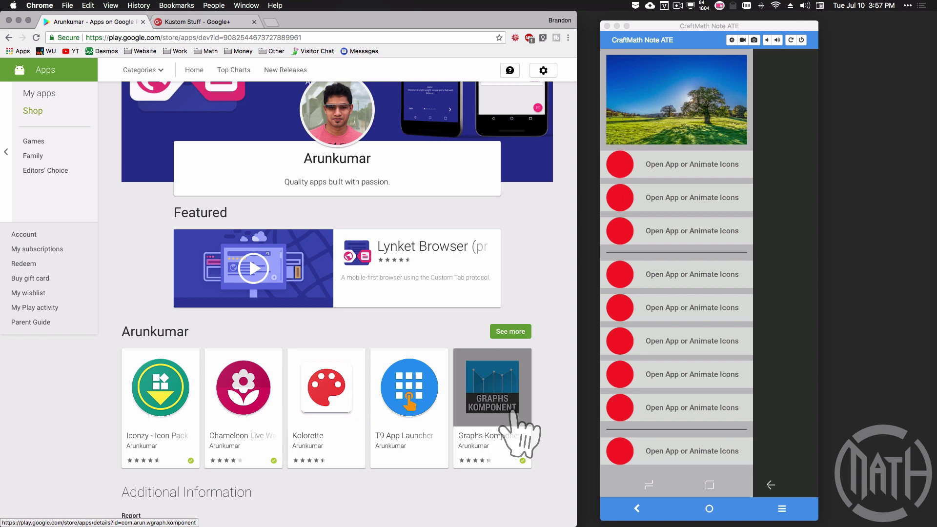
scroll(520, 429, "up", 5)
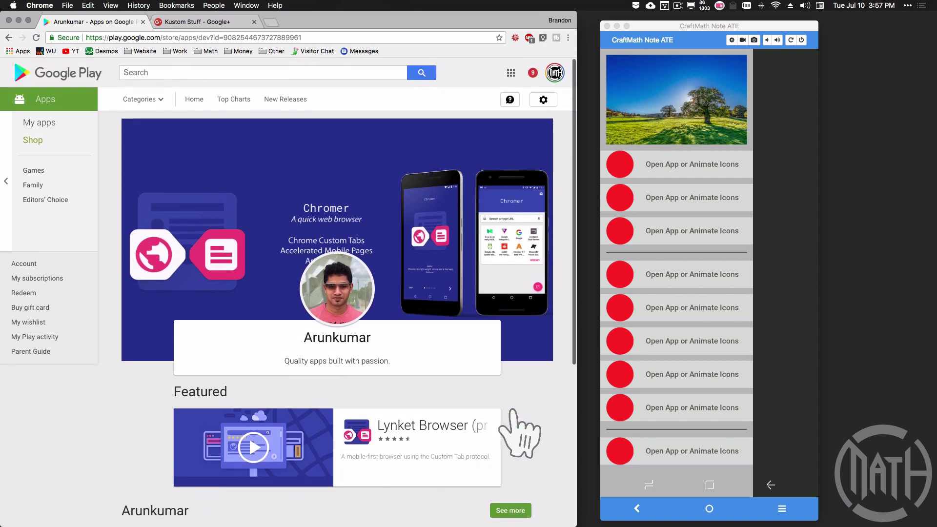
key("super+bracketleft")
- Expand the full Iconzy description, highlight the ads sentence, and move to the Google+ profile
scroll(266, 308, "down", 5)
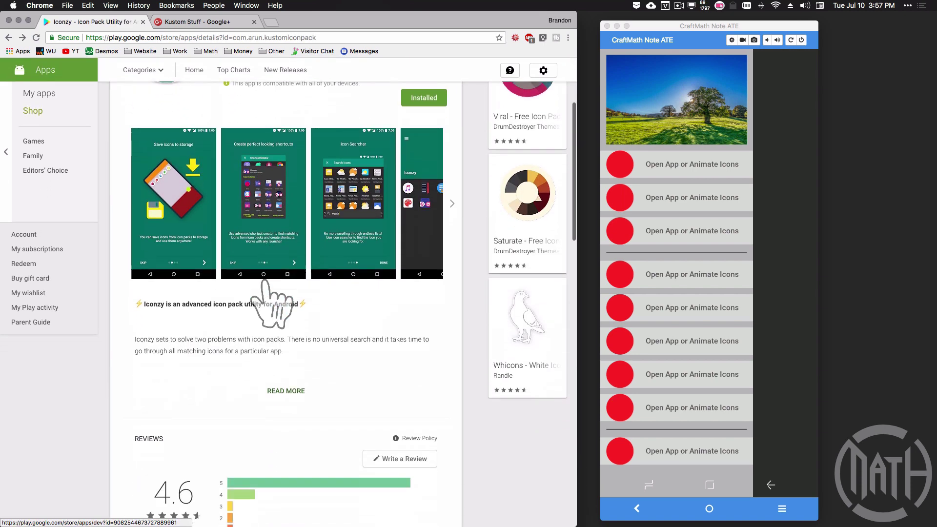
left_click(285, 303)
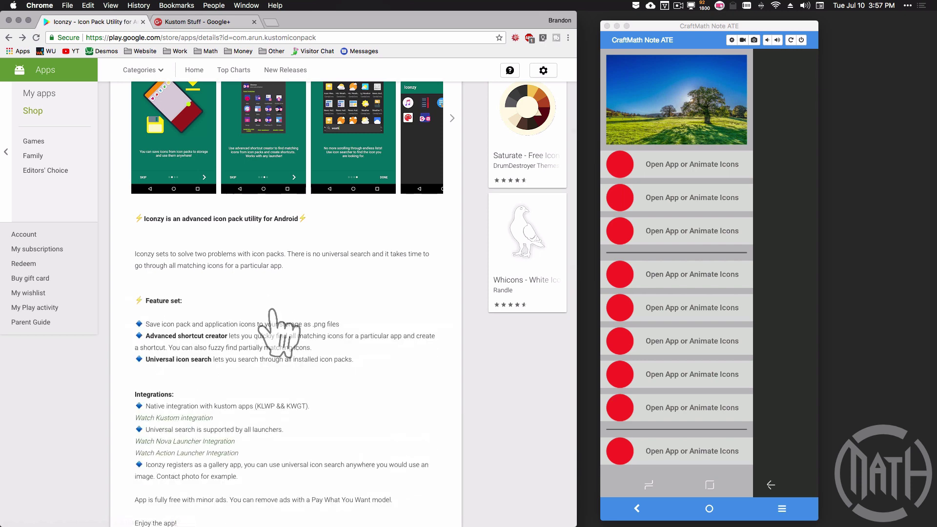
scroll(244, 341, "down", 1)
scroll(228, 348, "down", 1)
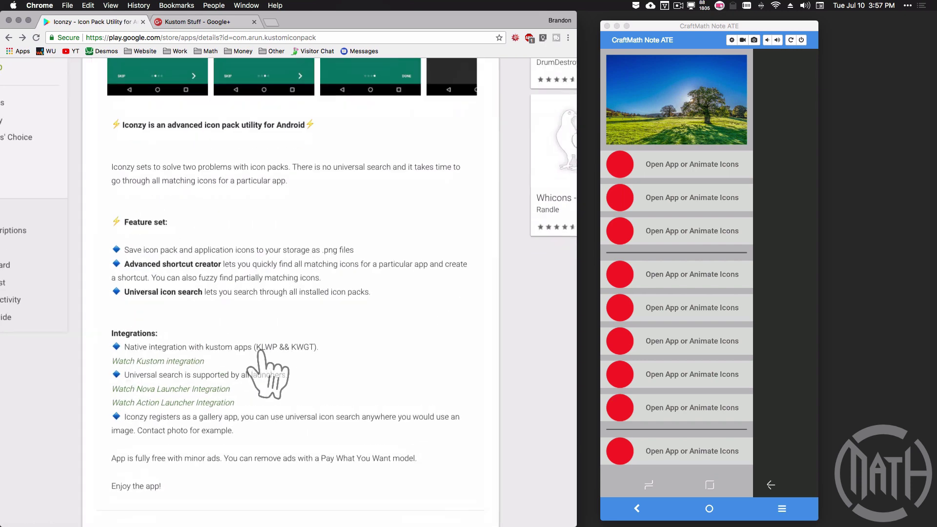
scroll(264, 371, "up", 5)
scroll(262, 351, "left", 2)
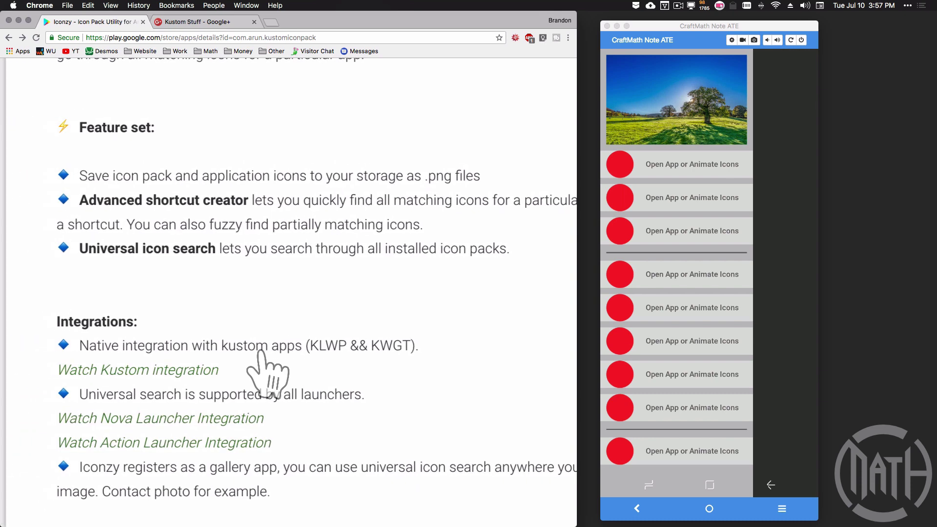
scroll(268, 359, "up", 1)
scroll(256, 351, "down", 4)
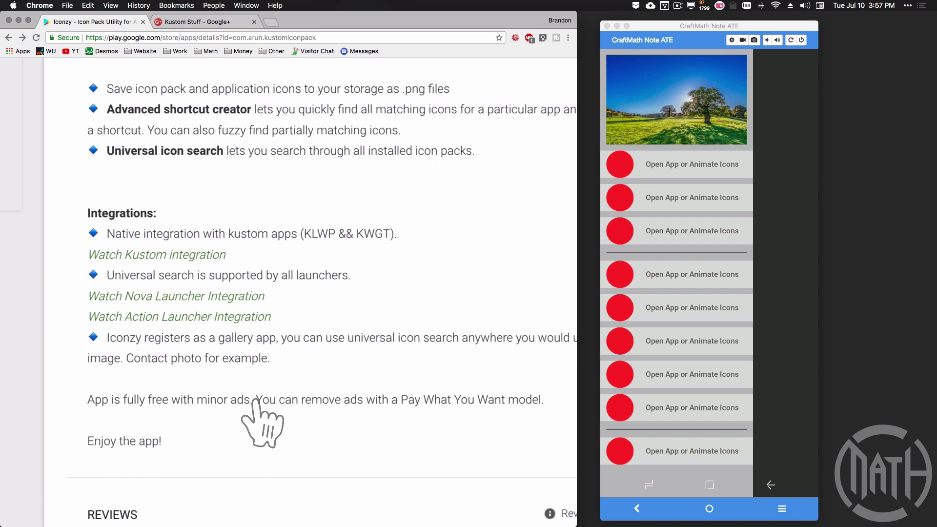
left_click_drag(254, 400, 543, 408)
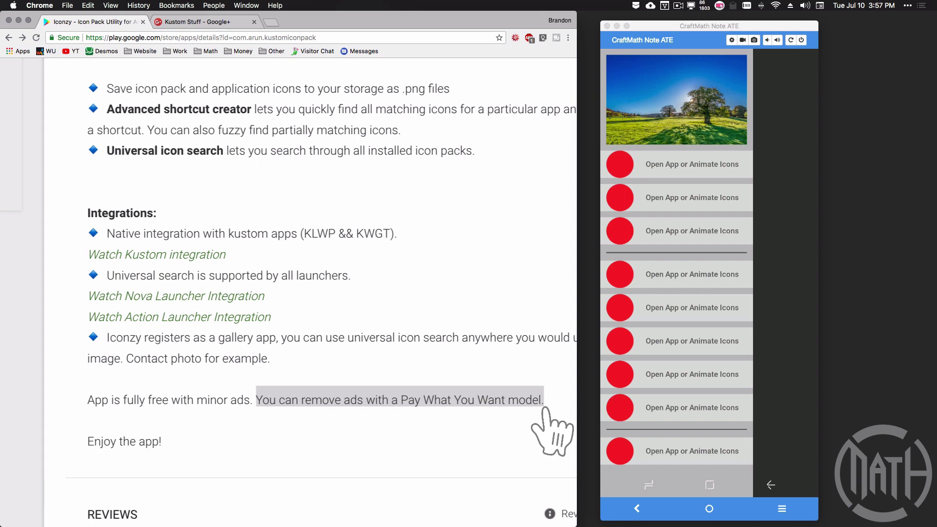
key("ctrl+Tab")
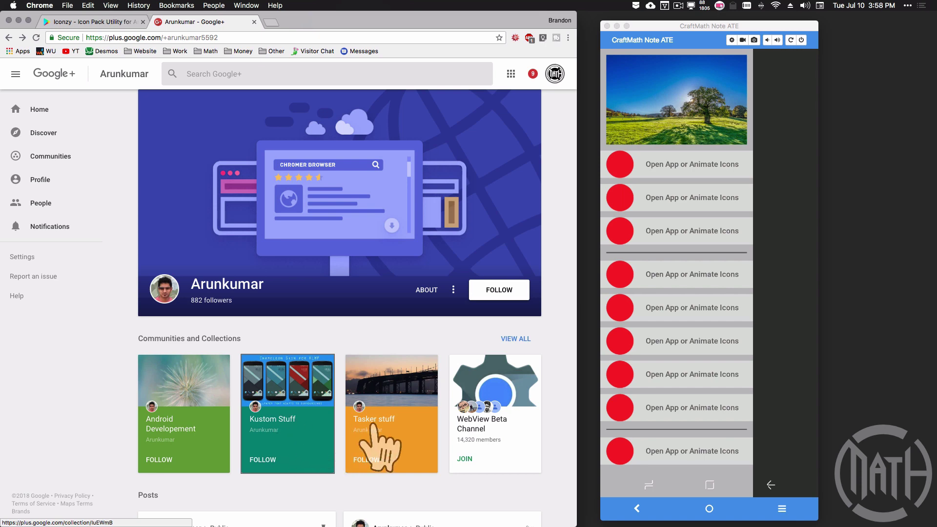
scroll(371, 444, "down", 10)
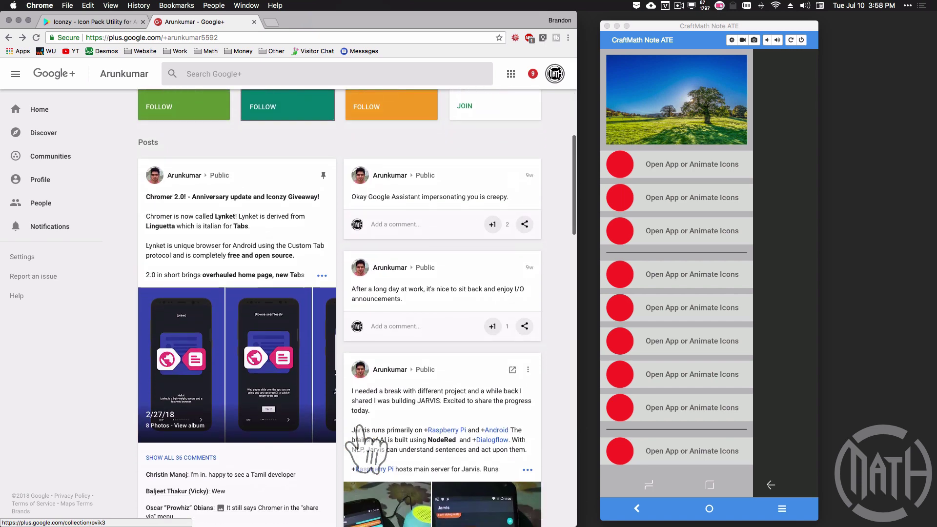
scroll(370, 447, "down", 10)
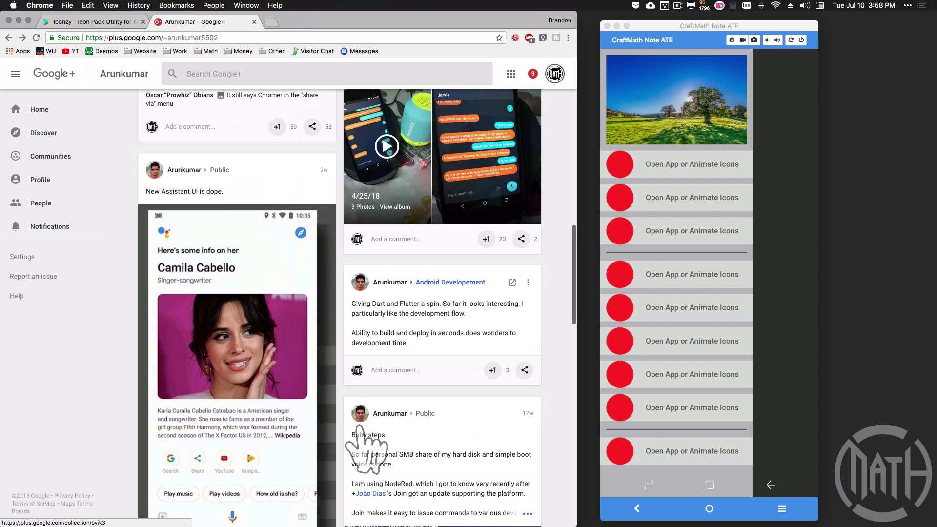
scroll(369, 447, "down", 3)
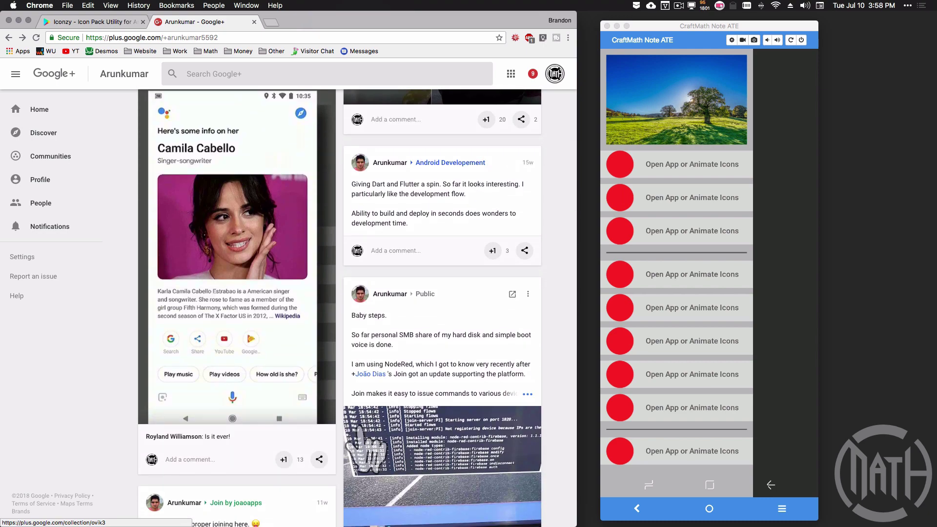
scroll(359, 430, "up", 20)
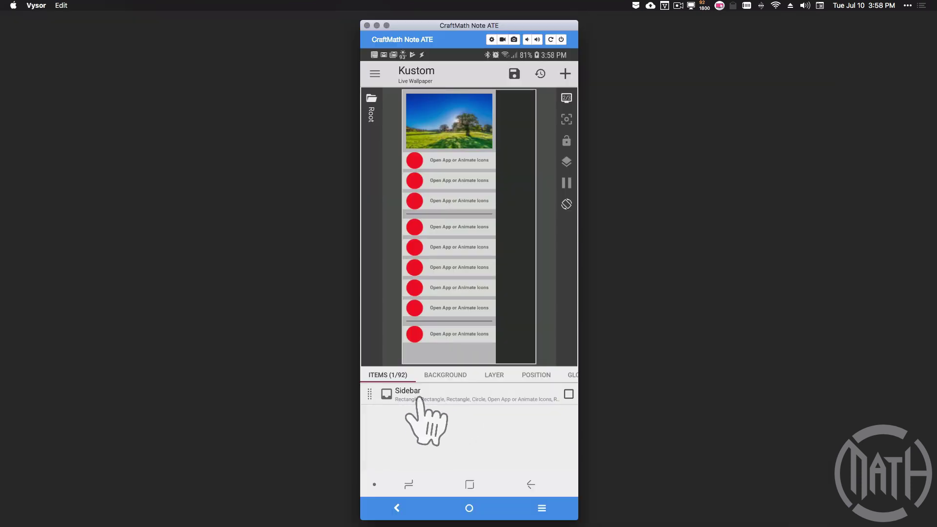
- Drill into the Sidebar's stack groups to reach the first row's red circle
left_click(419, 399)
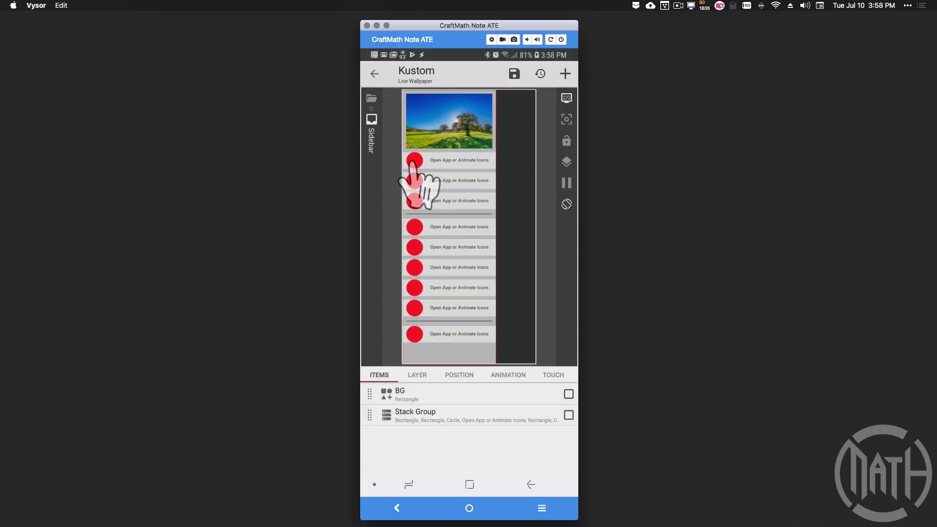
left_click(415, 414)
left_click(417, 415)
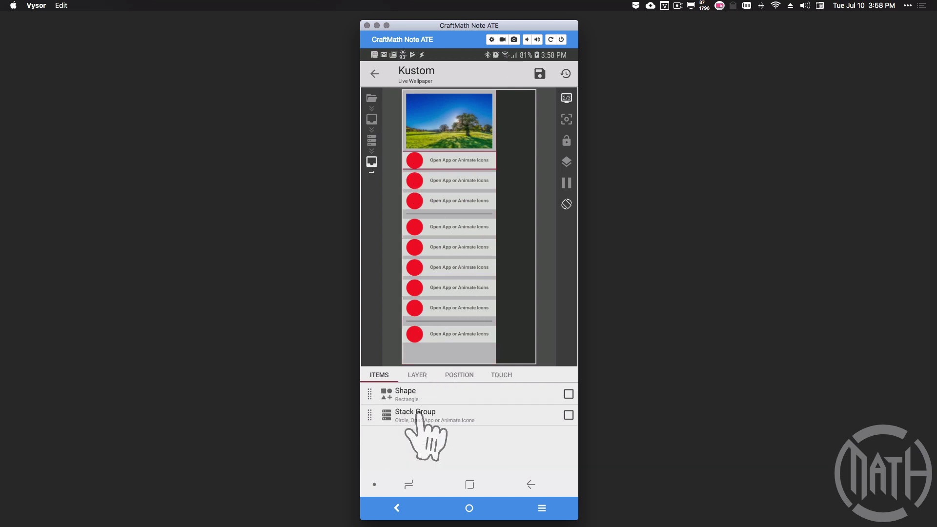
left_click(409, 419)
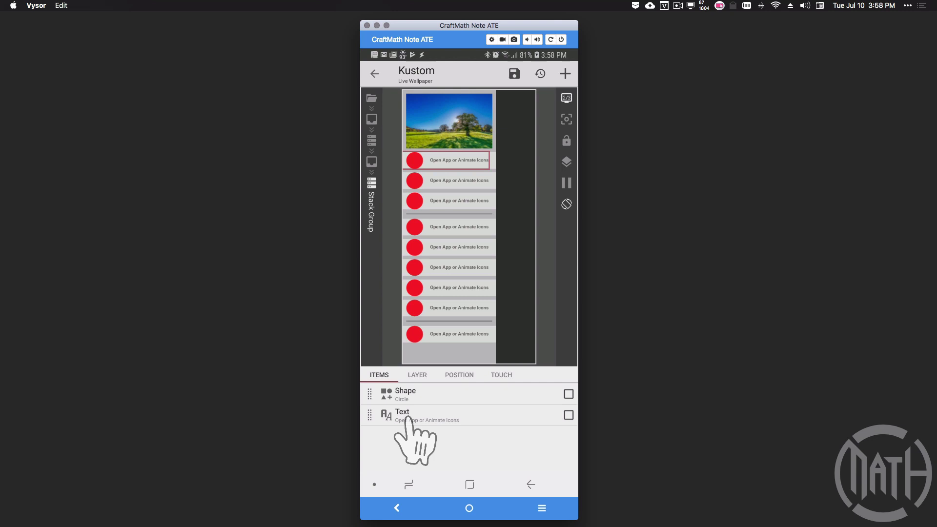
left_click(405, 393)
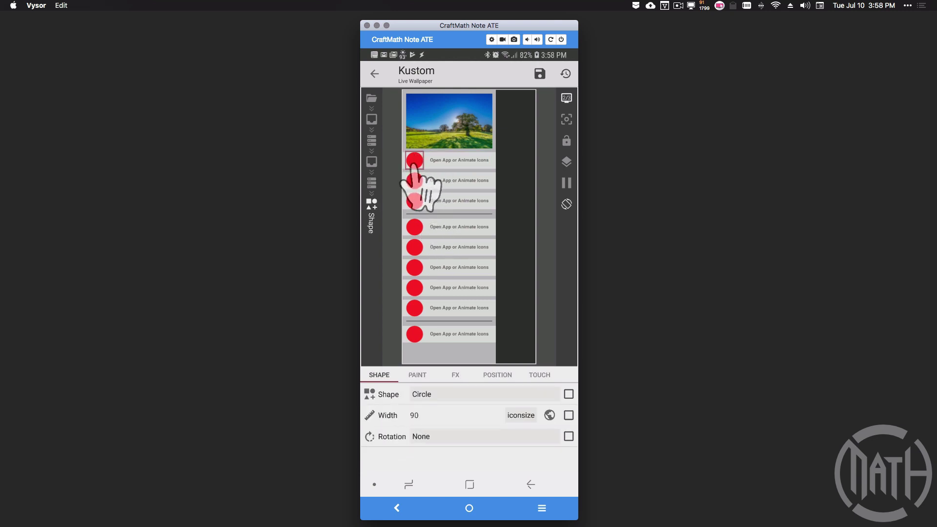
- Set the circle's FX texture to Bitmap and open the Bitmap formula editor
left_click(455, 374)
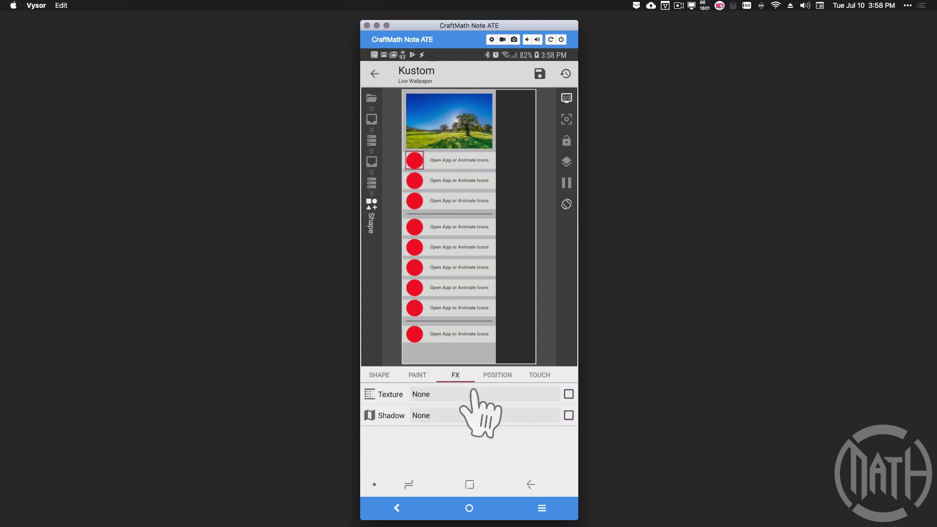
left_click(470, 393)
left_click(420, 341)
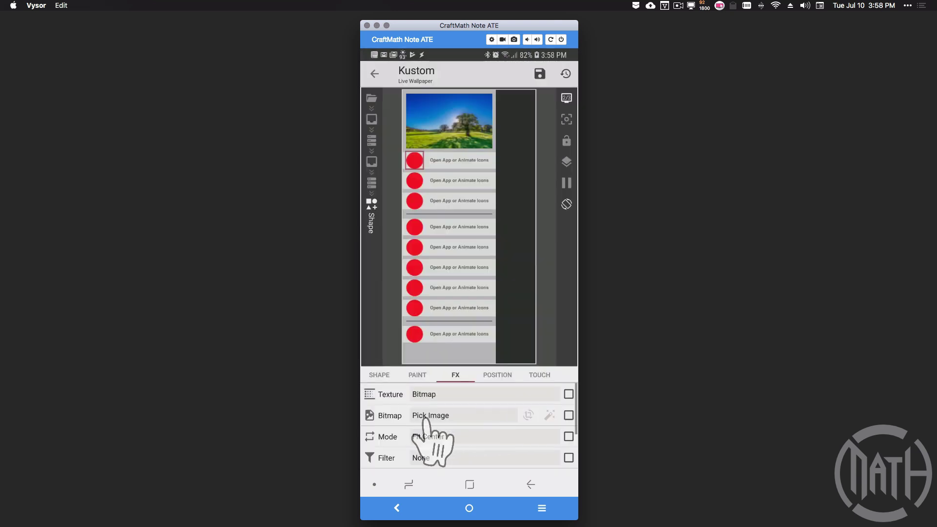
left_click(568, 415)
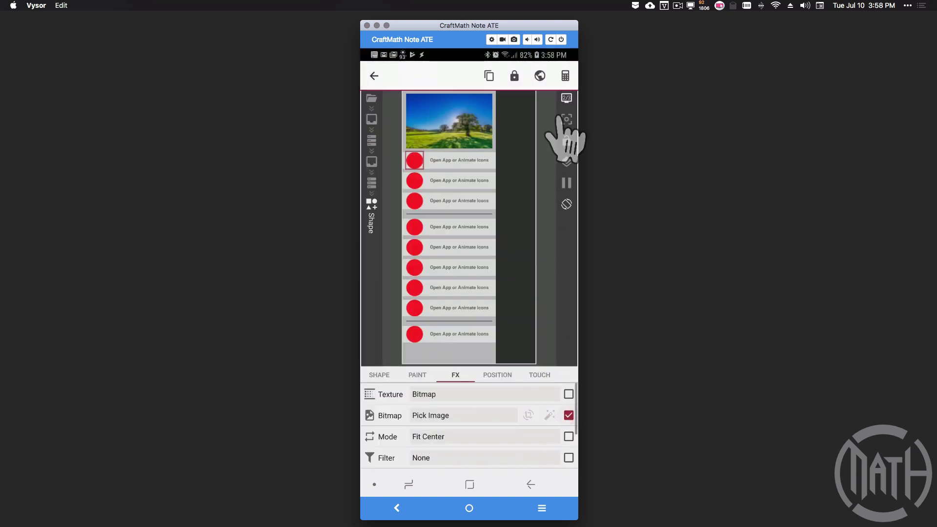
left_click(565, 75)
left_click(547, 416)
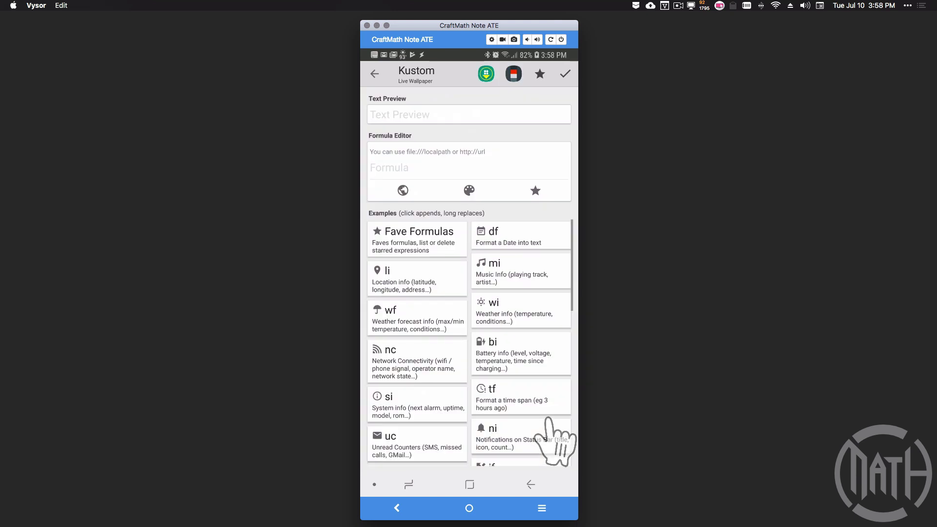
- Launch Iconzy from the formula editor toolbar and bring up its add-icon menu
left_click(485, 74)
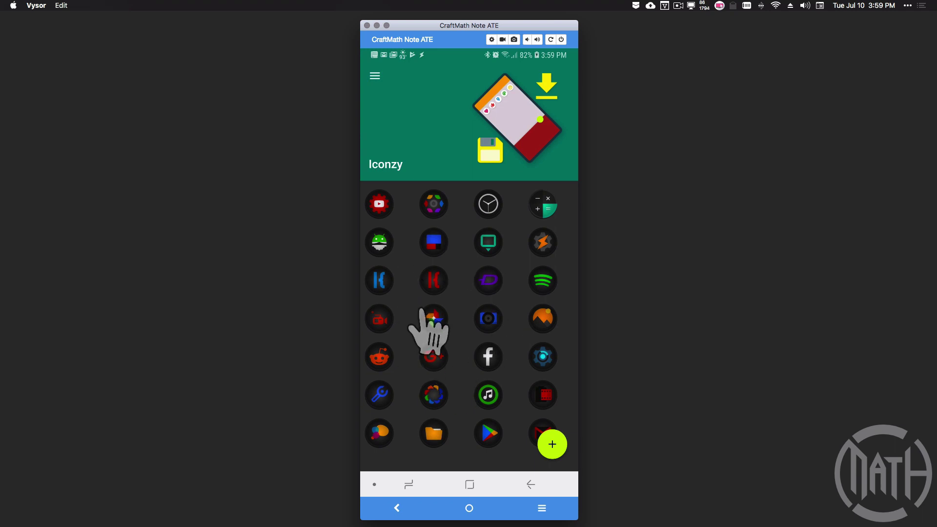
left_click(546, 450)
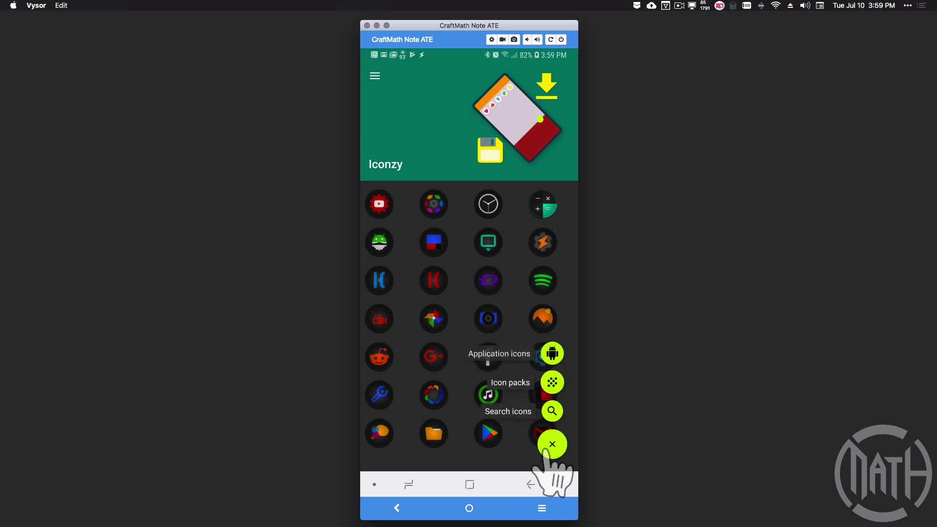
- Search icons for 'mail' and save the Apps Sfr Mail icon to the collection
left_click(552, 412)
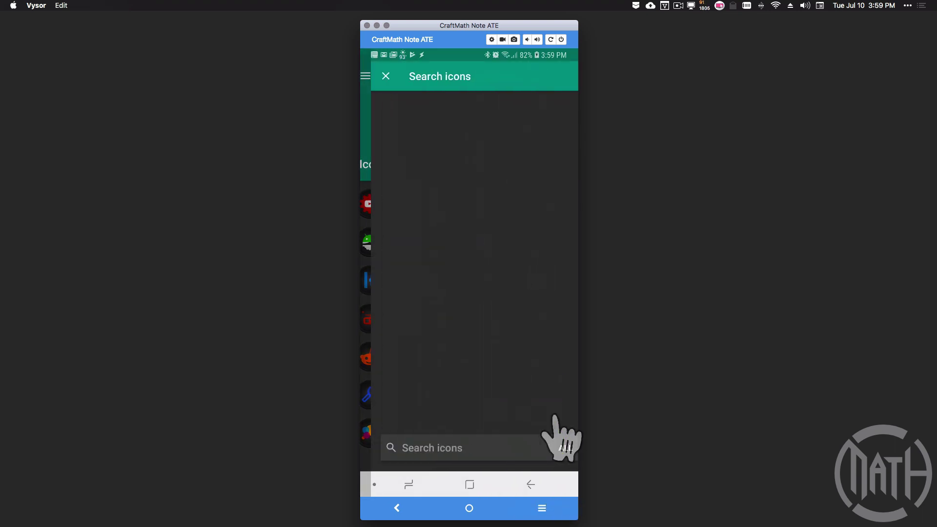
left_click(464, 452)
type("mail")
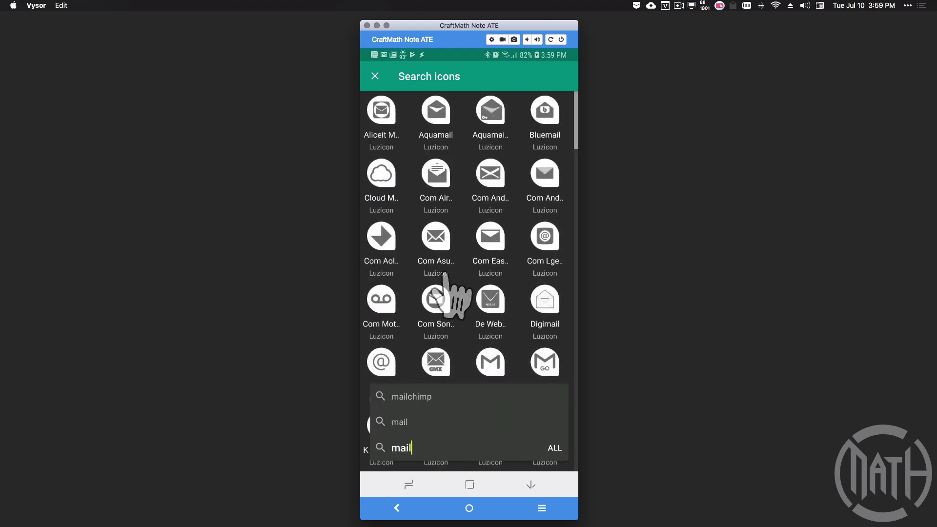
scroll(445, 276, "down", 3)
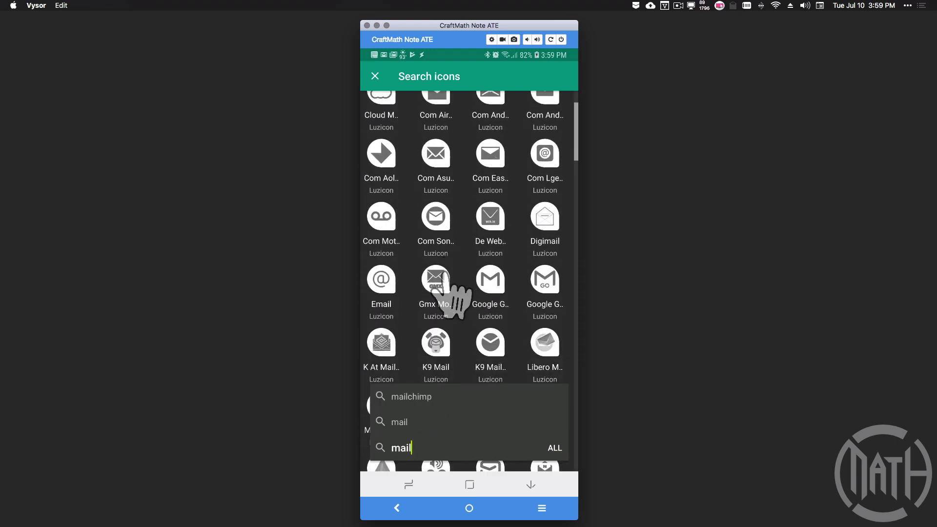
scroll(445, 275, "down", 10)
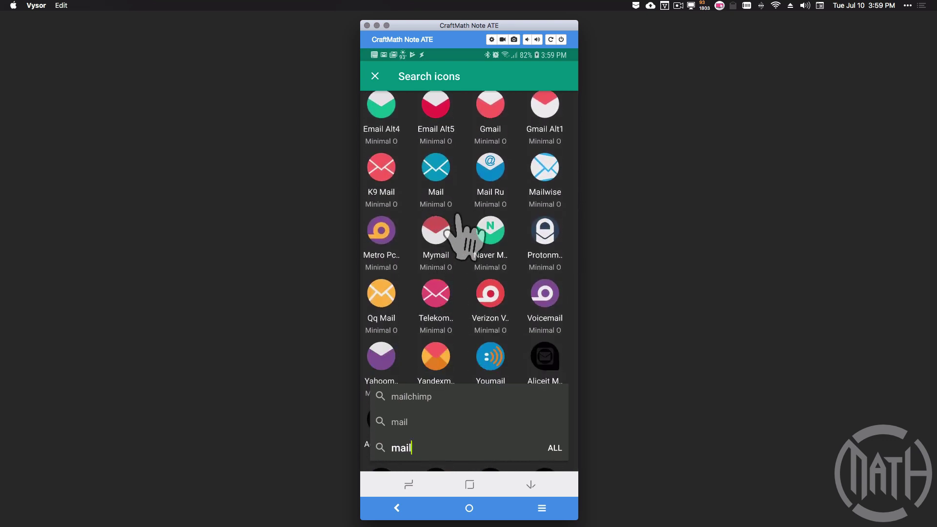
scroll(459, 222, "down", 4)
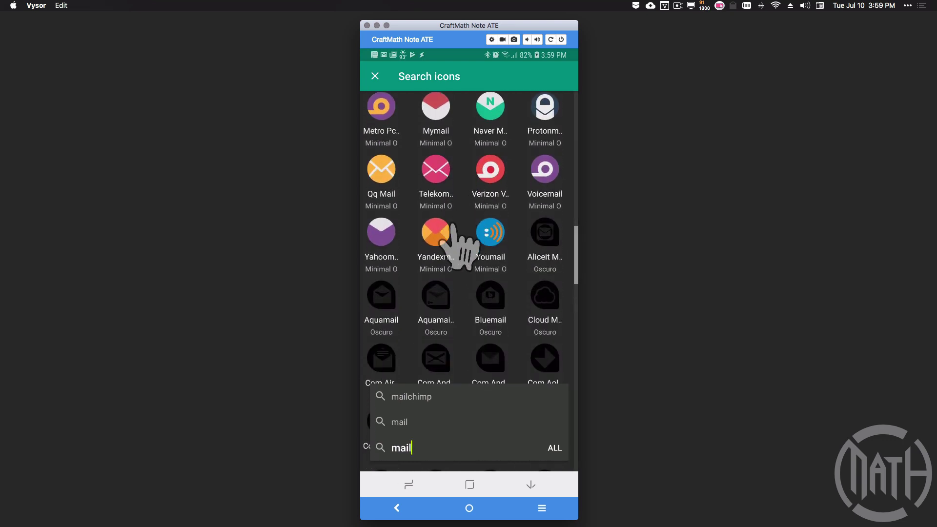
scroll(458, 218, "down", 15)
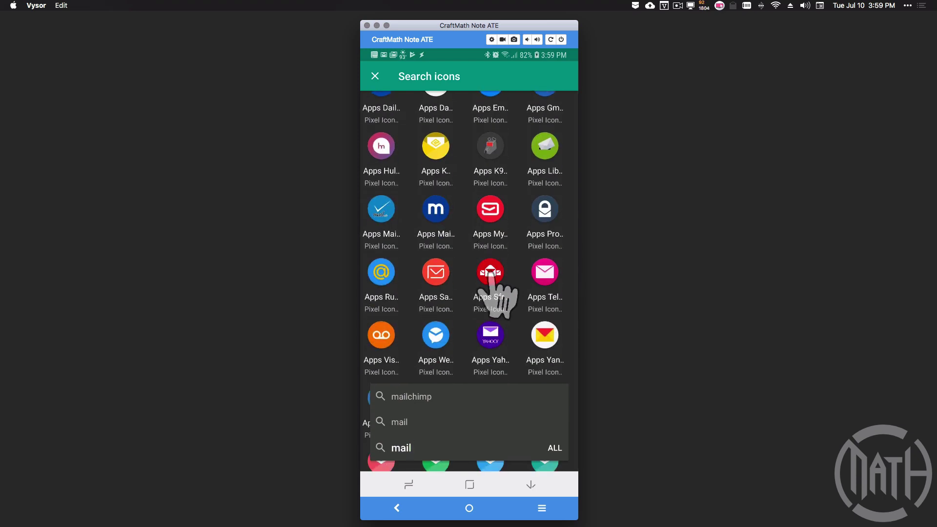
left_click(490, 274)
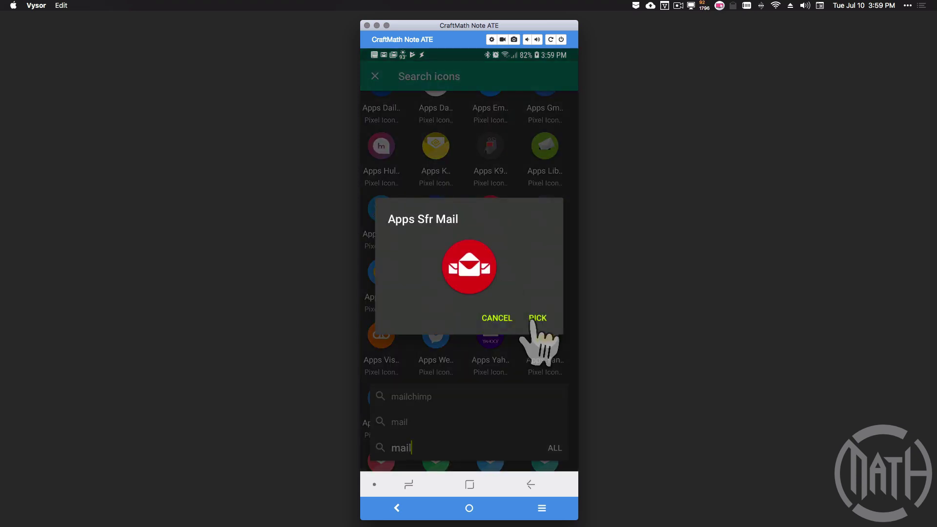
left_click(537, 318)
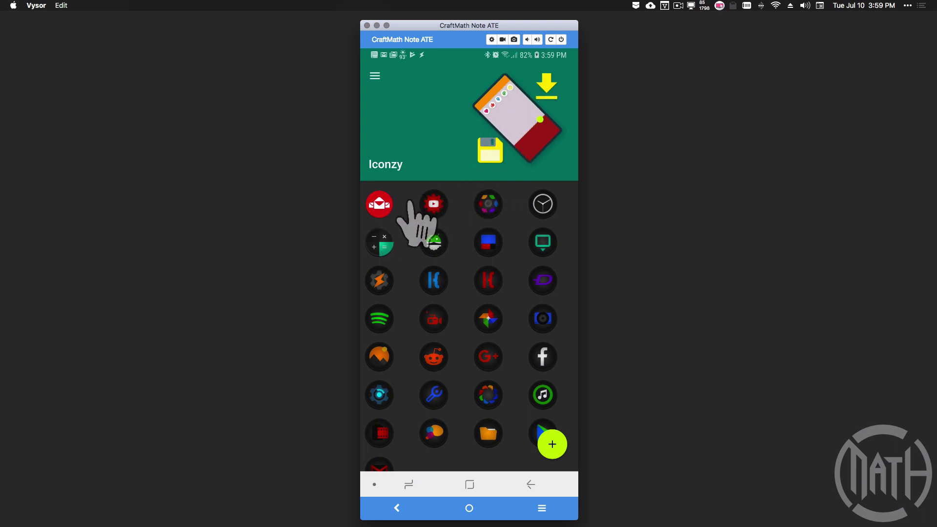
- Send the saved Sfr Mail icon to Kustom and accept its apps_sfr_mail.png bitmap formula
left_click(380, 208)
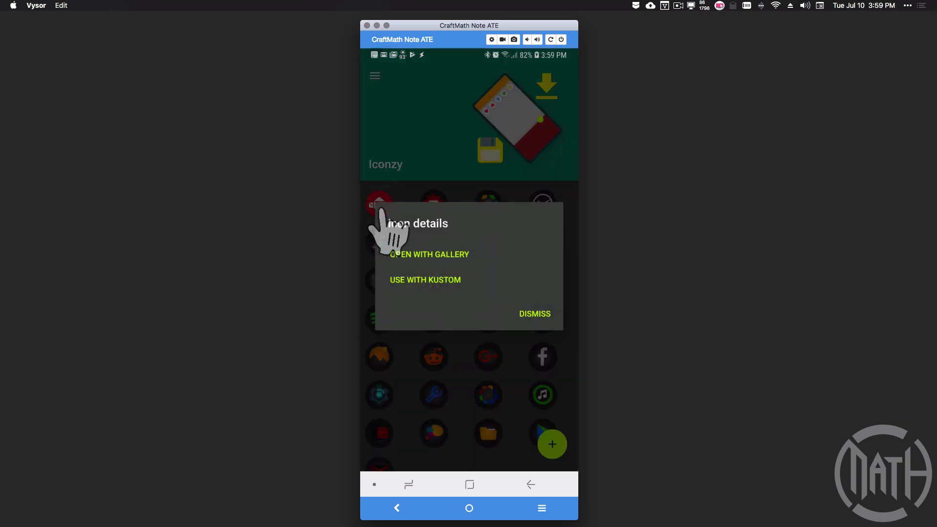
left_click(425, 286)
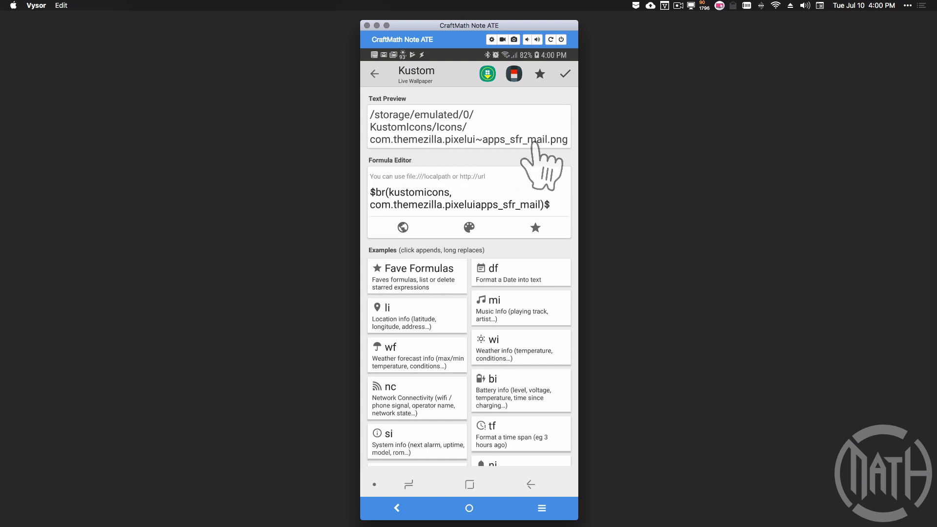
left_click(565, 73)
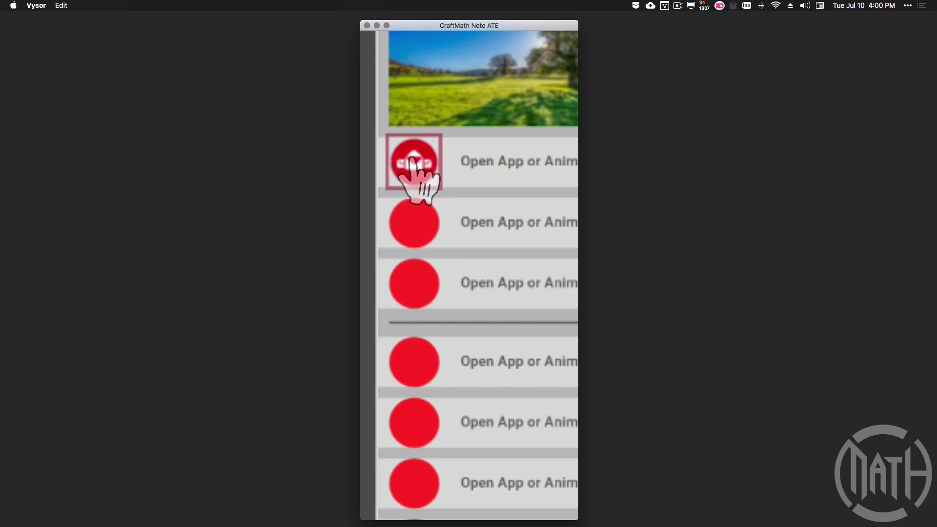
left_click(538, 376)
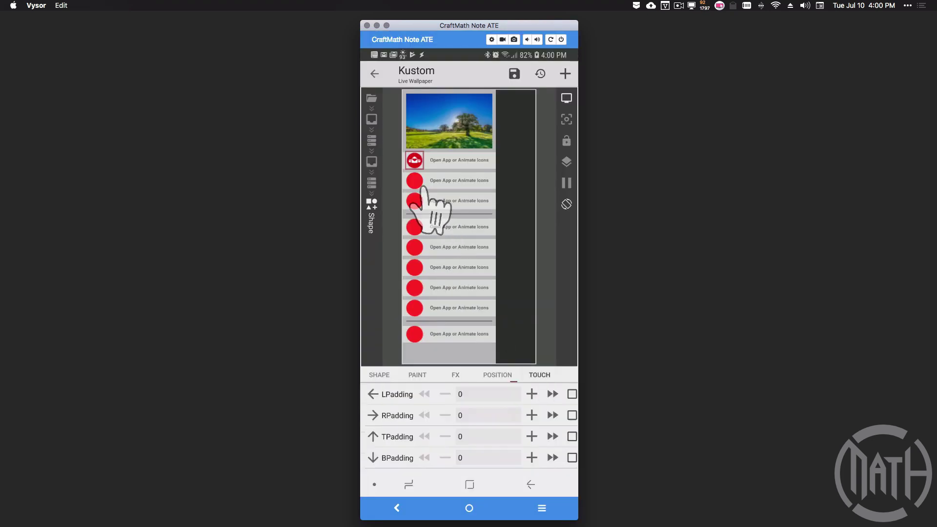
- Add a single-tap Launch App action to the mail circle and return from the app list
left_click(565, 74)
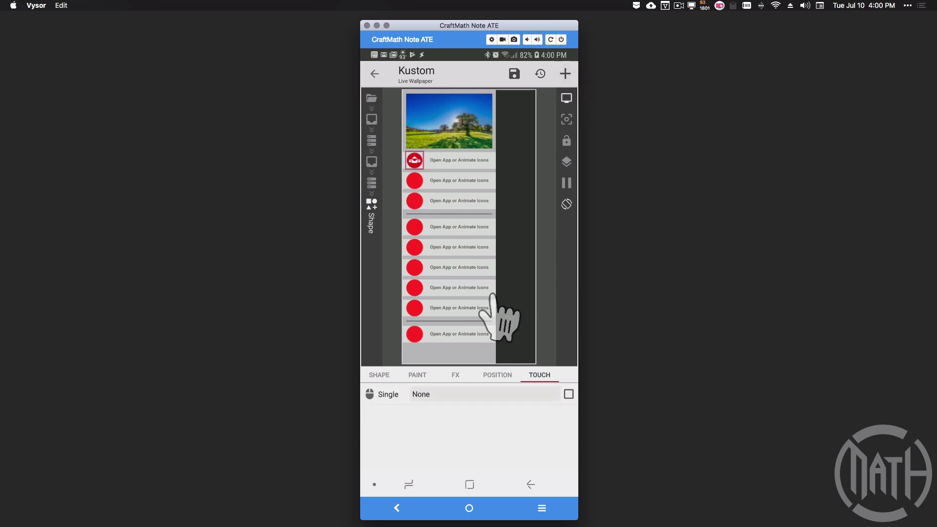
left_click(431, 395)
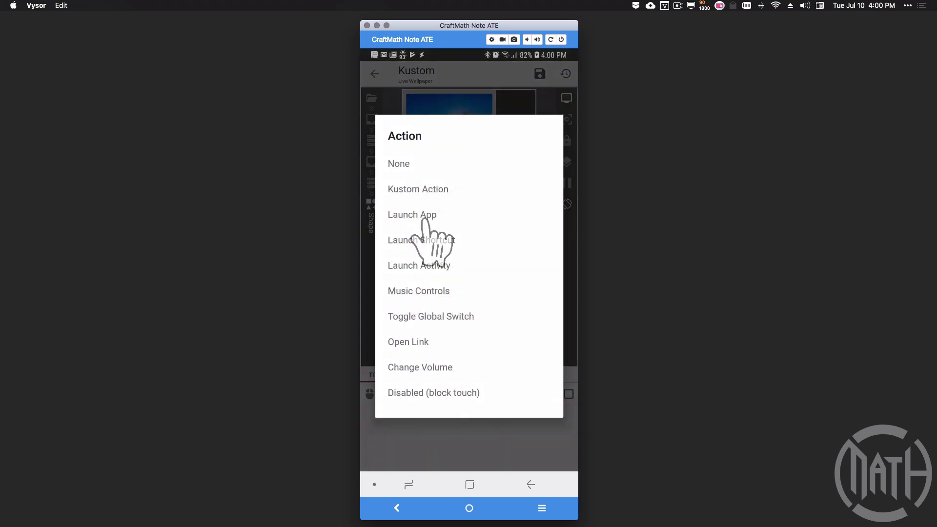
left_click(423, 219)
left_click(445, 416)
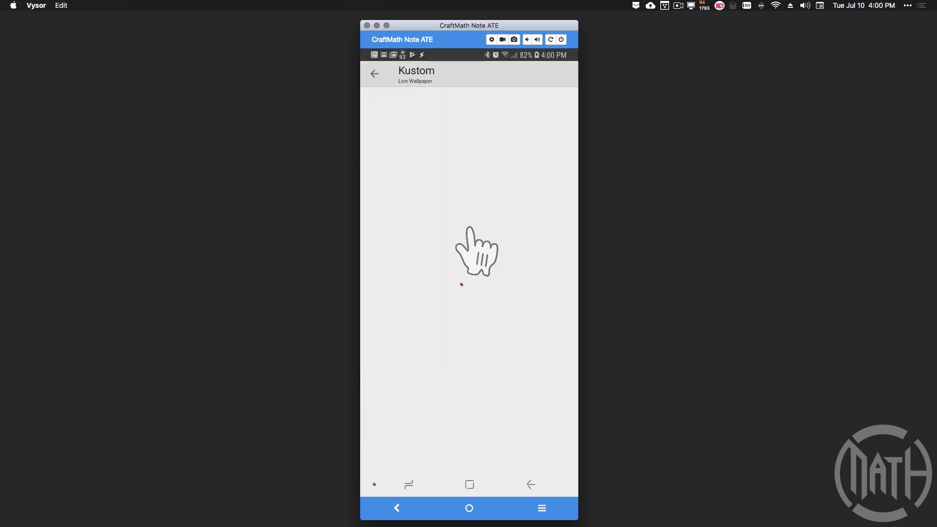
scroll(469, 228, "down", 20)
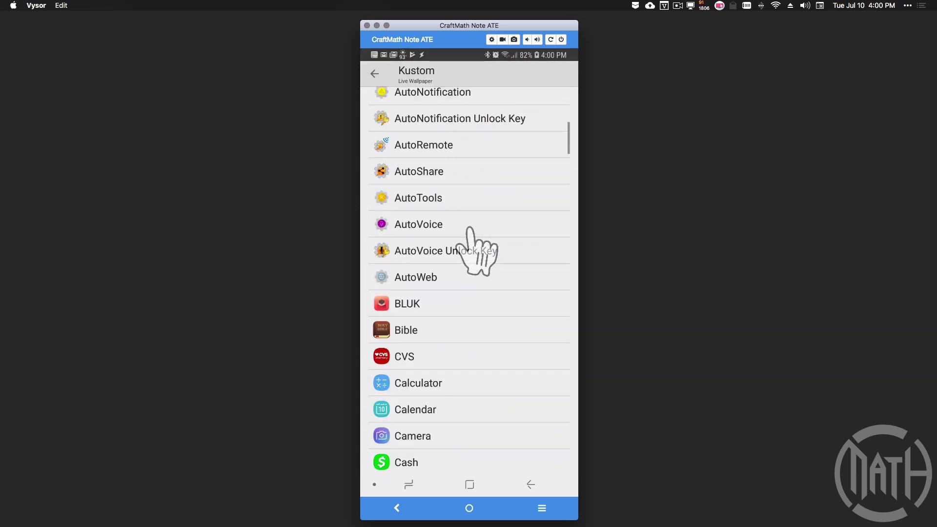
scroll(469, 229, "down", 5)
left_click(528, 483)
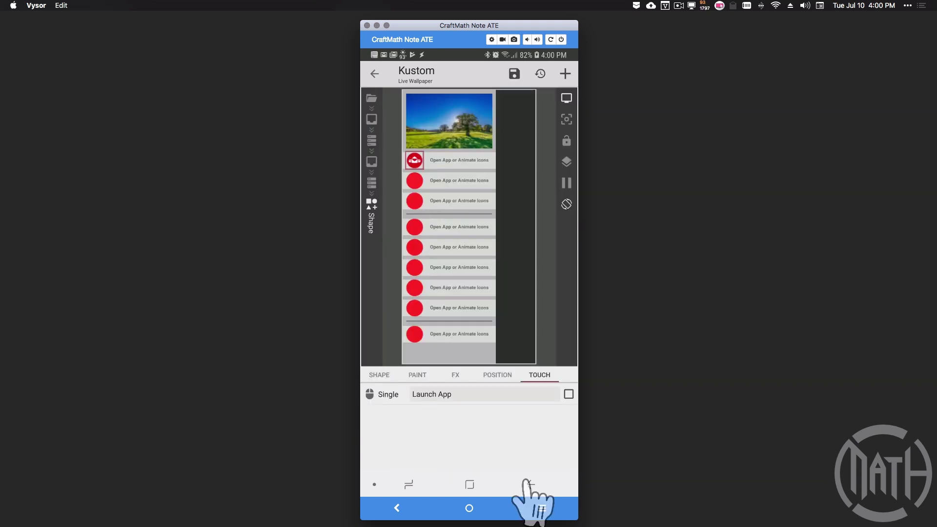
- Navigate up from the first circle and open the second sidebar row's circle shape
left_click(528, 483)
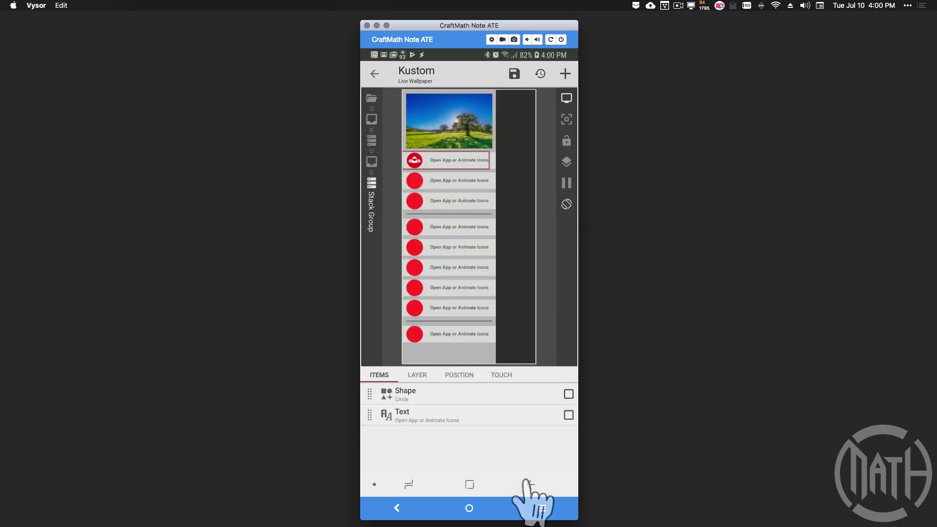
left_click(528, 483)
left_click(528, 485)
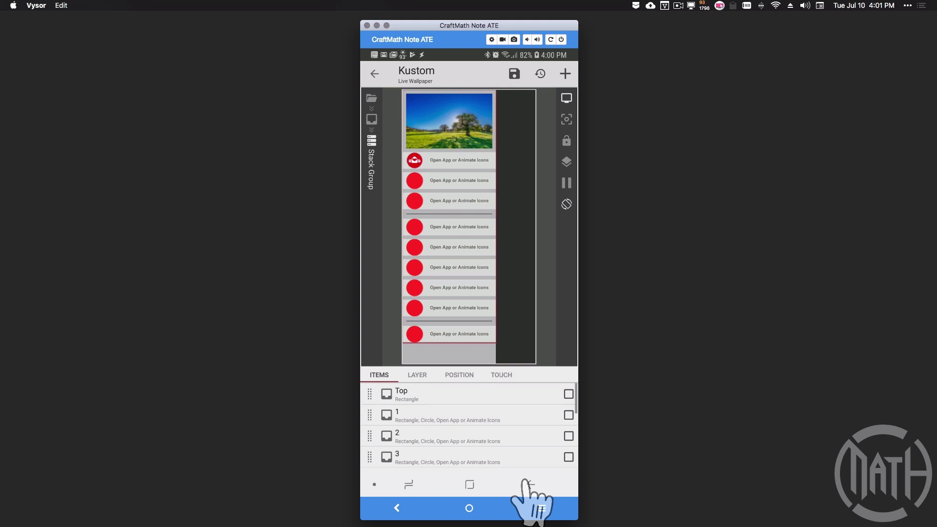
left_click(432, 441)
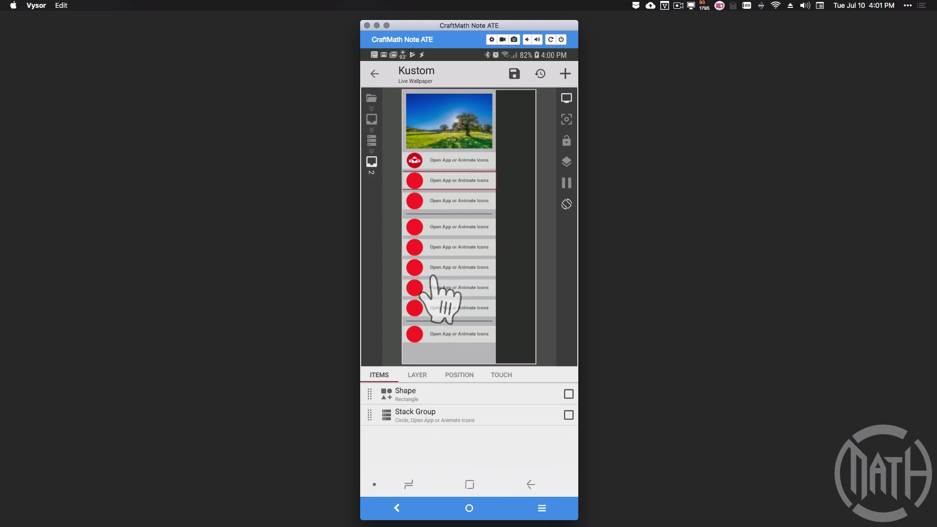
left_click(426, 414)
left_click(424, 393)
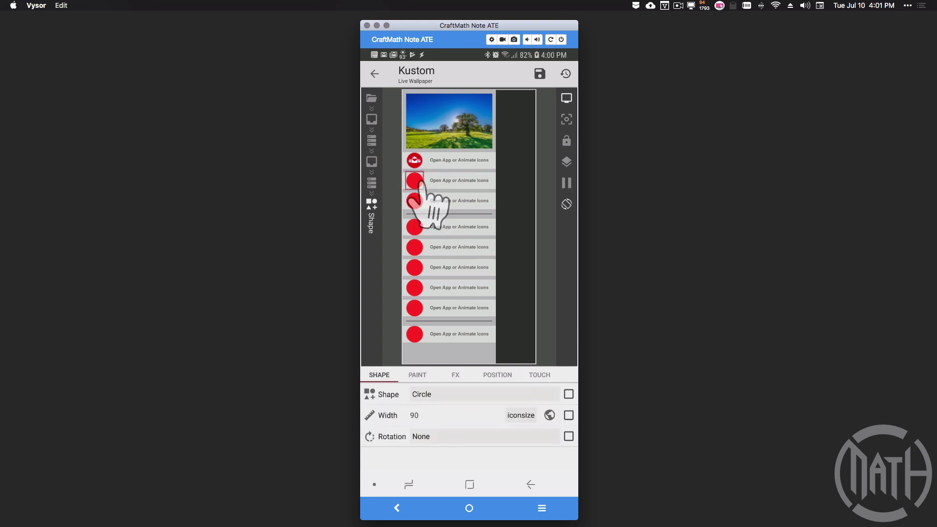
- Set the second circle's FX texture to Bitmap and start choosing its image
left_click(455, 373)
left_click(439, 394)
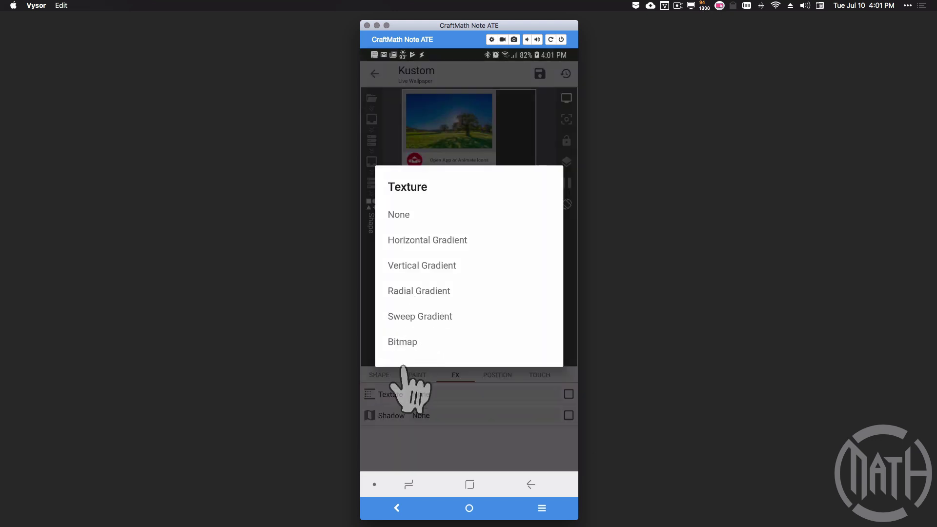
left_click(402, 342)
left_click(568, 415)
left_click(566, 416)
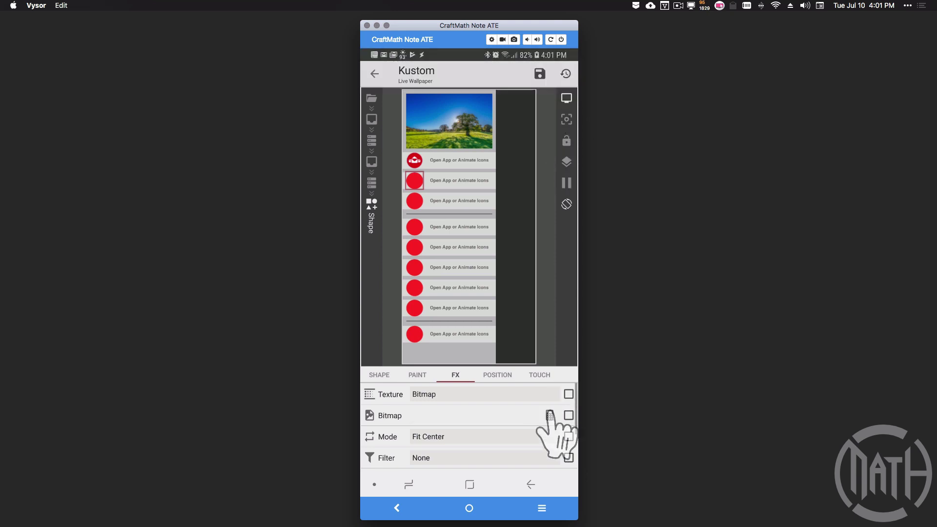
- Search Iconzy for 'play store', save Google Play Store2, and apply it as the circle's bitmap
left_click(485, 74)
left_click(552, 444)
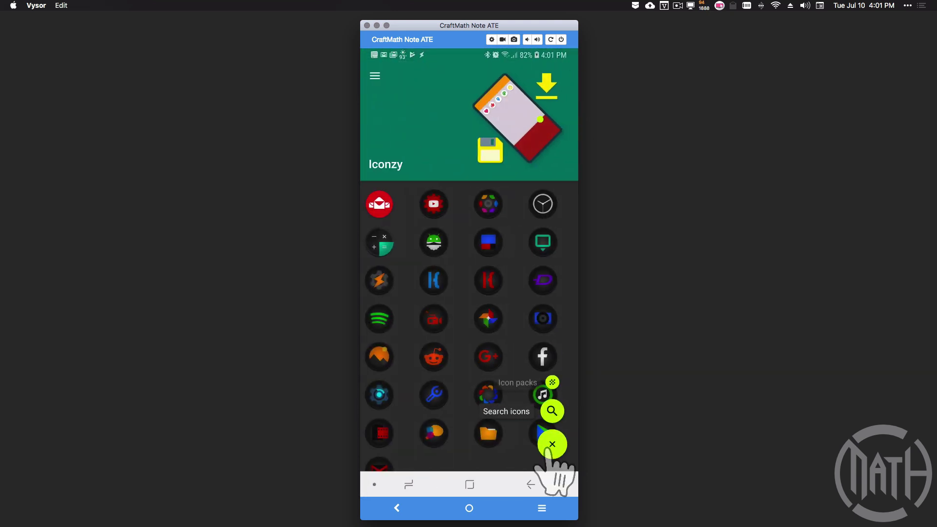
left_click(552, 413)
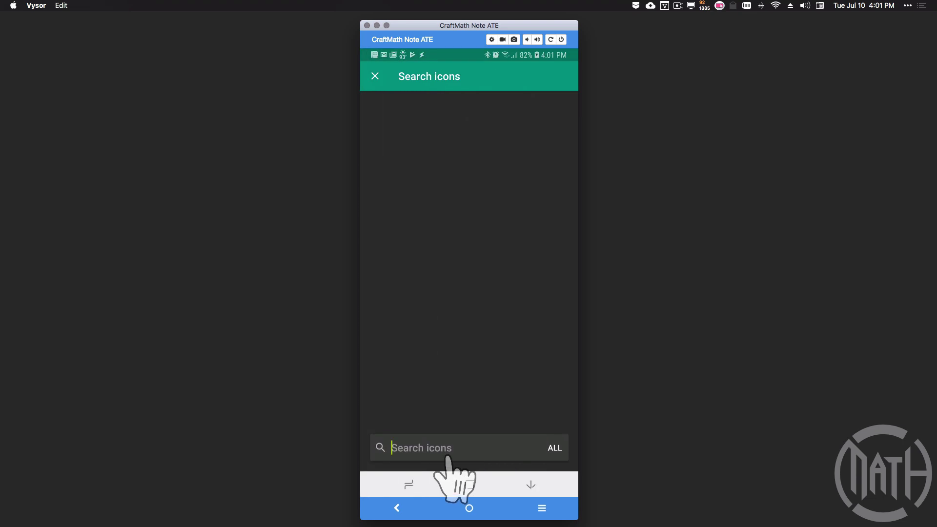
type("play store")
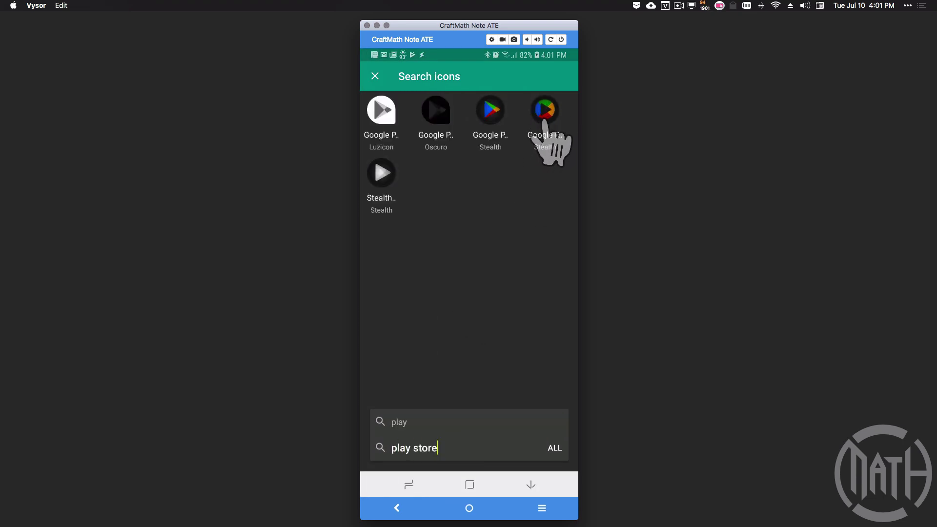
left_click(545, 117)
left_click(538, 320)
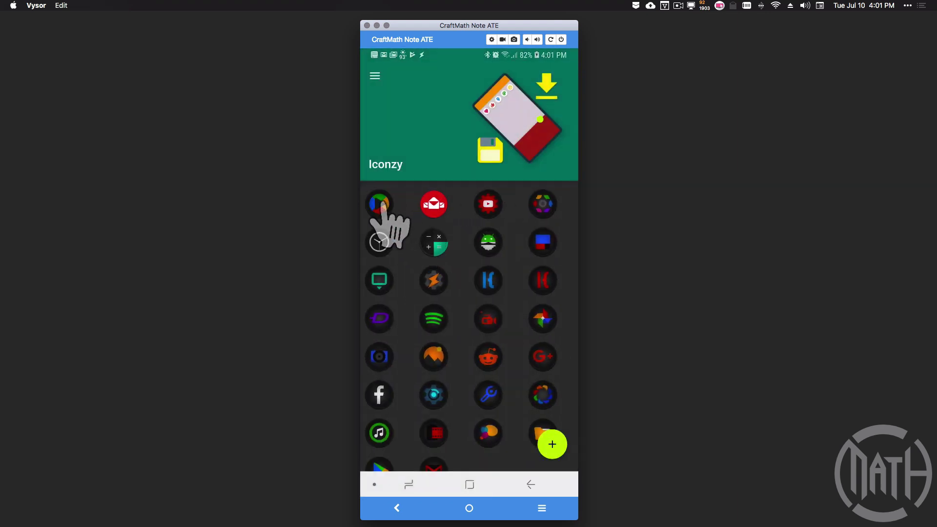
left_click(384, 203)
left_click(436, 281)
left_click(561, 74)
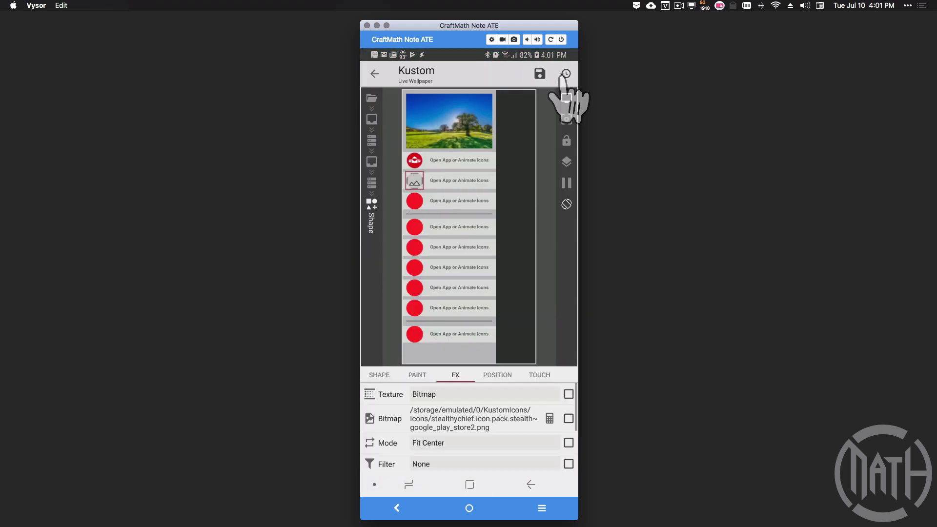
- Set the second circle's single-tap action to Launch App Play Store, then save and go home
left_click(539, 374)
left_click(425, 390)
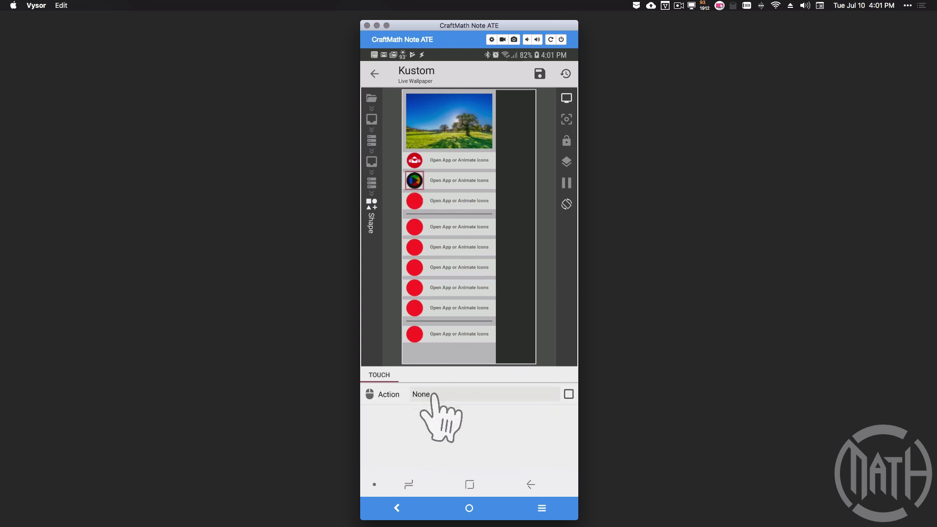
left_click(431, 394)
left_click(452, 418)
left_click(452, 418)
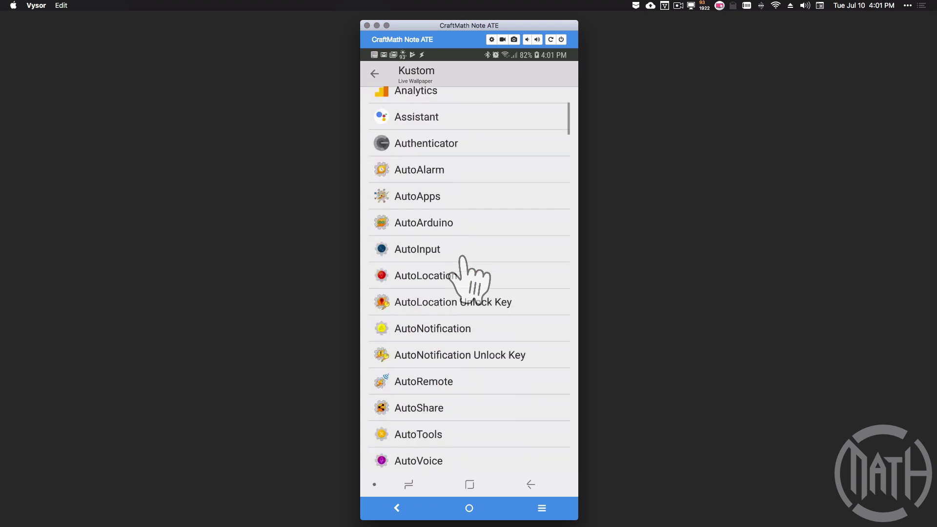
scroll(471, 276, "down", 15)
left_click(422, 420)
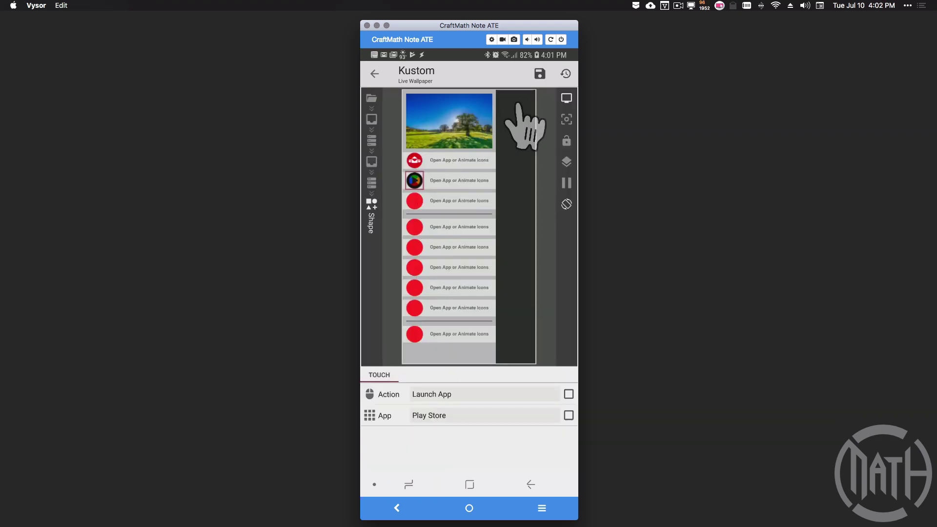
left_click(540, 73)
left_click(469, 484)
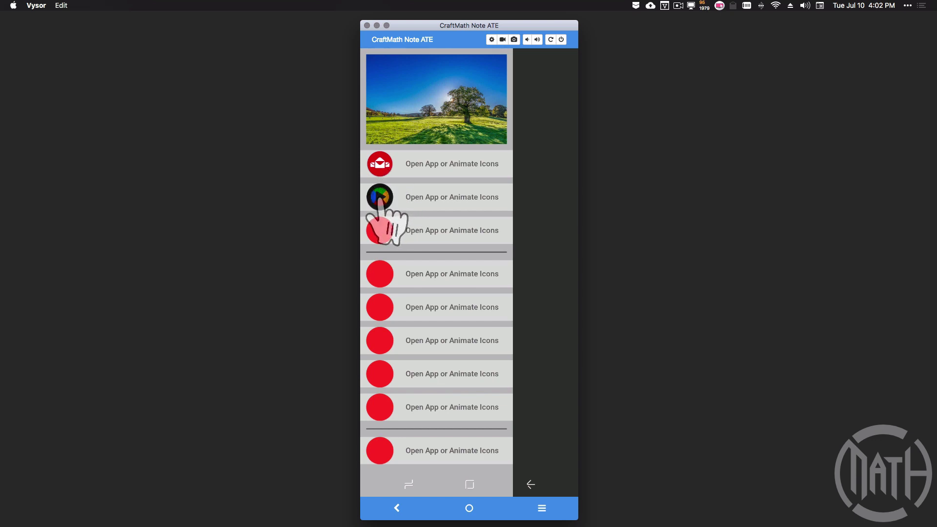
left_click(380, 200)
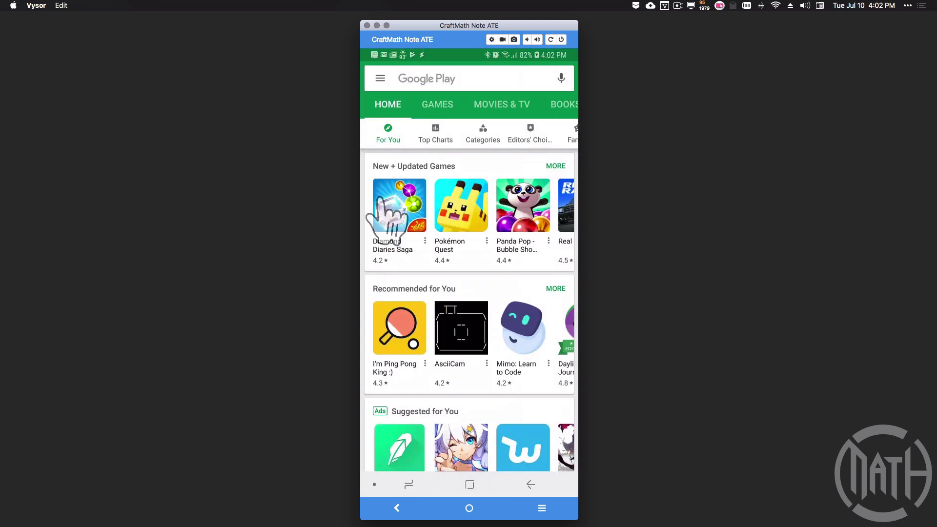
left_click(470, 486)
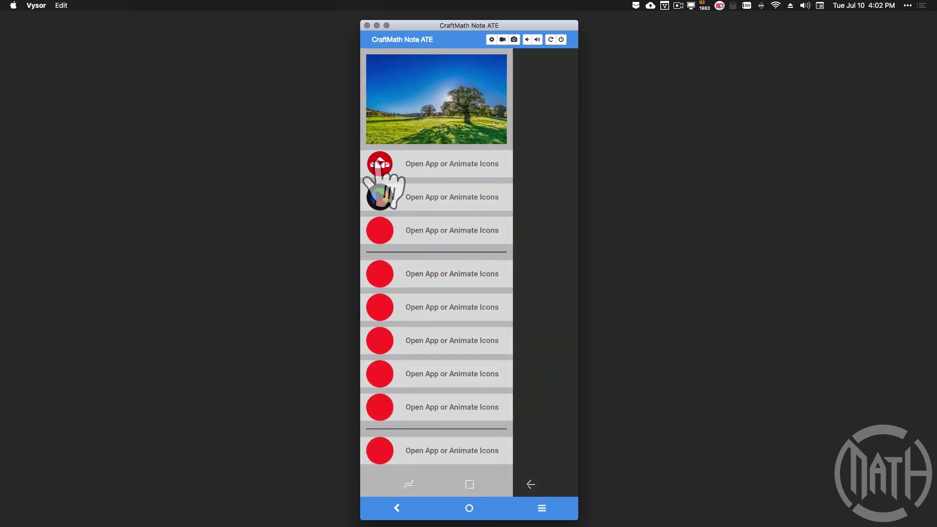
left_click(380, 164)
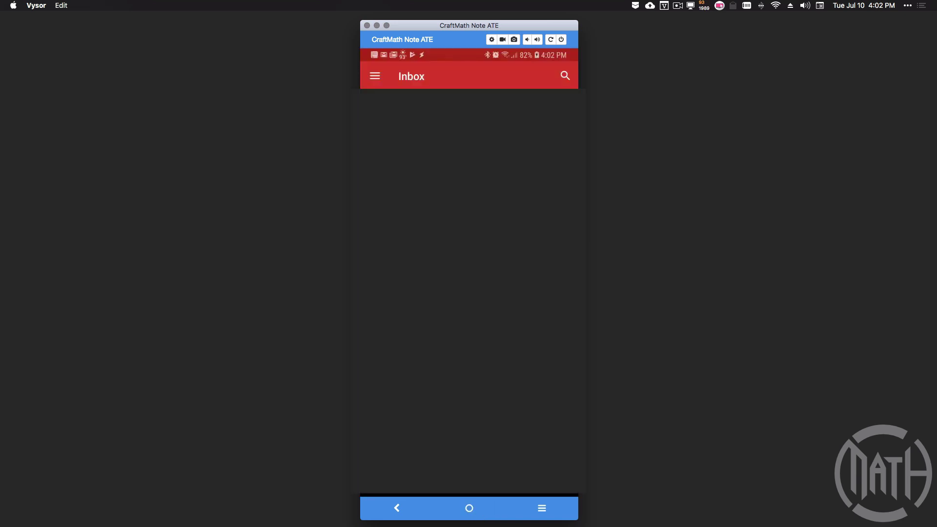
left_click(469, 506)
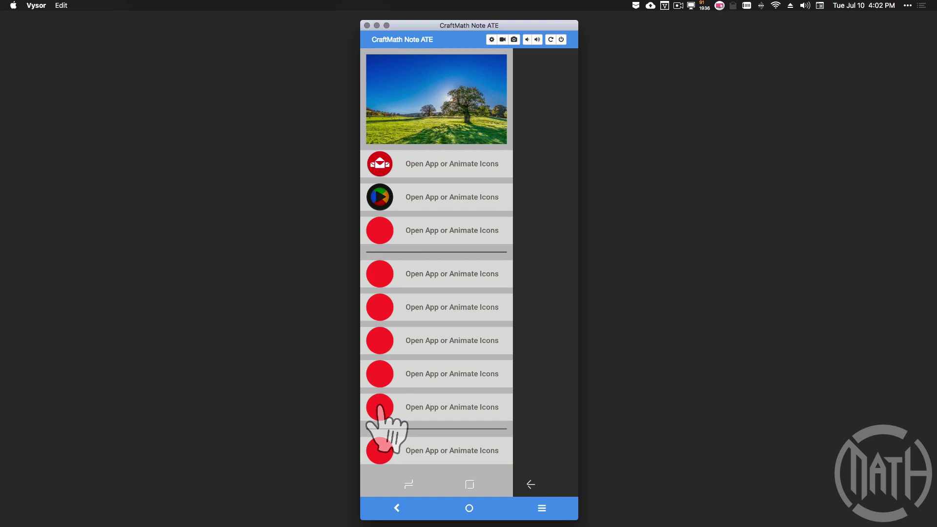
left_click(566, 390)
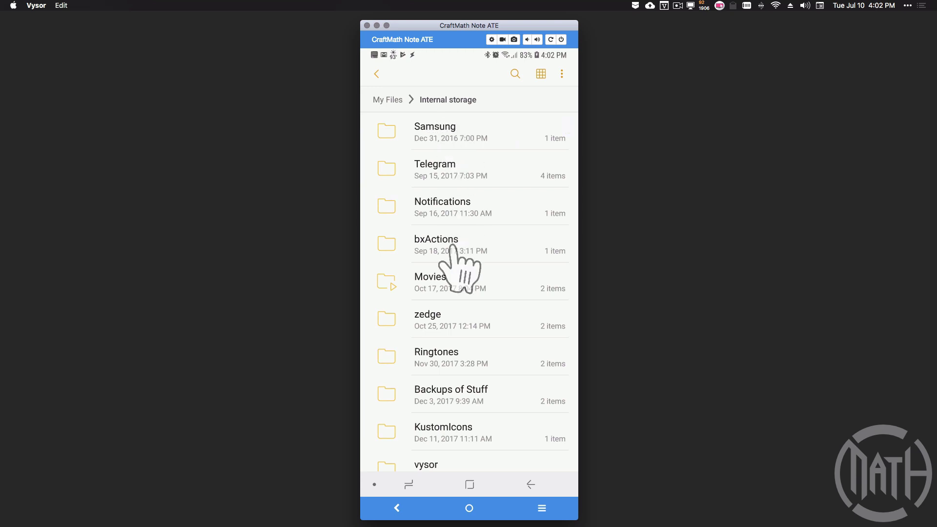
left_click(436, 429)
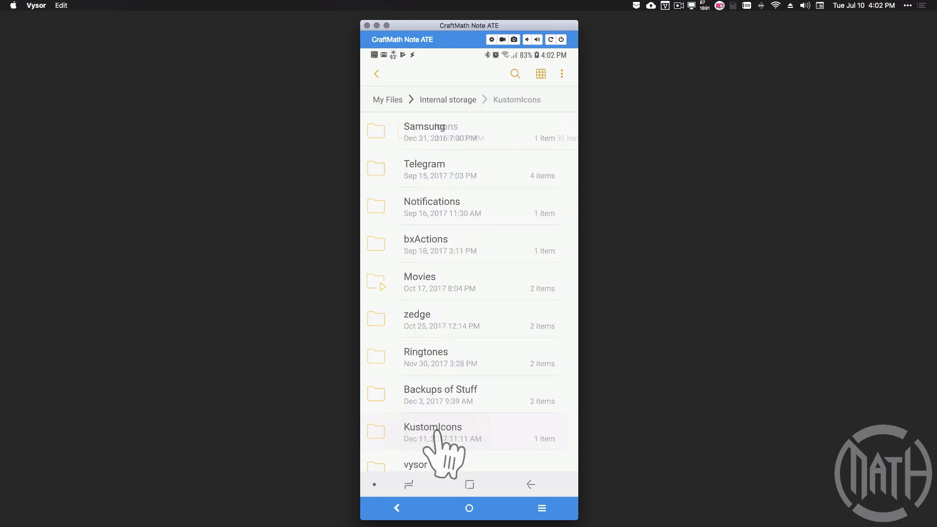
left_click(426, 128)
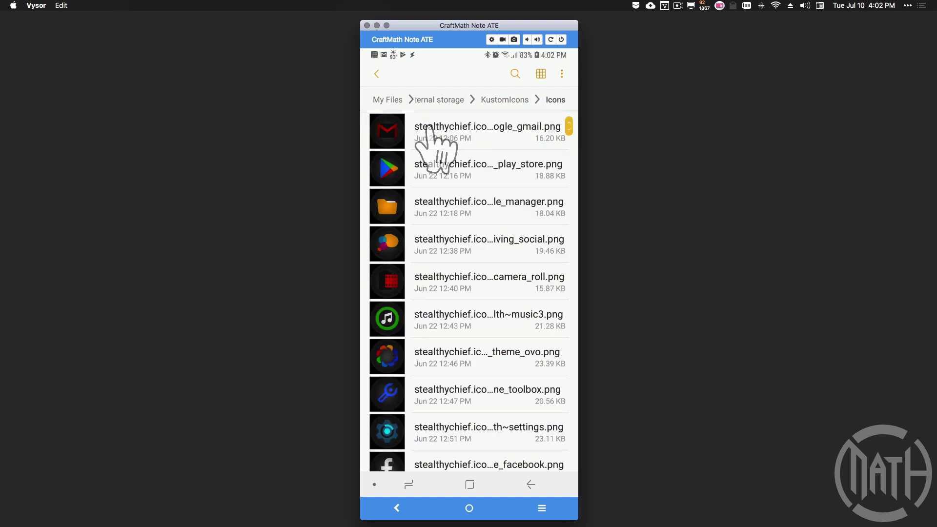
scroll(446, 246, "down", 10)
scroll(446, 247, "down", 10)
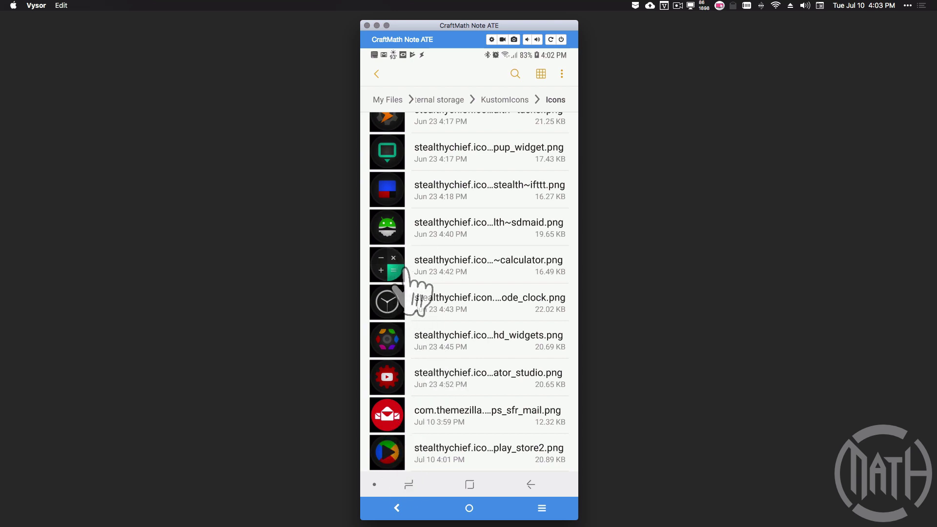
scroll(409, 272, "up", 1)
scroll(409, 272, "up", 15)
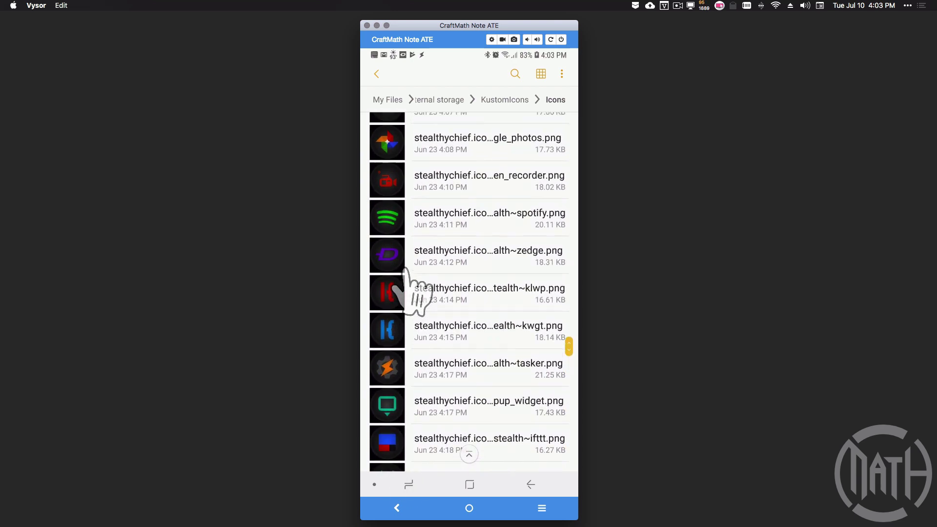
scroll(409, 271, "up", 5)
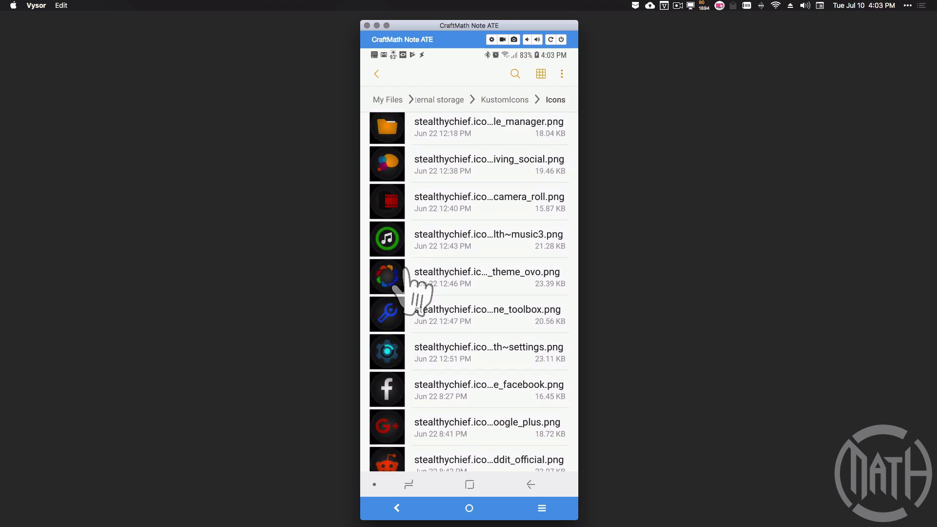
scroll(409, 271, "up", 2)
- Bring the wallpaper sidebar with its mail and Play Store circles back into view
left_click(454, 313)
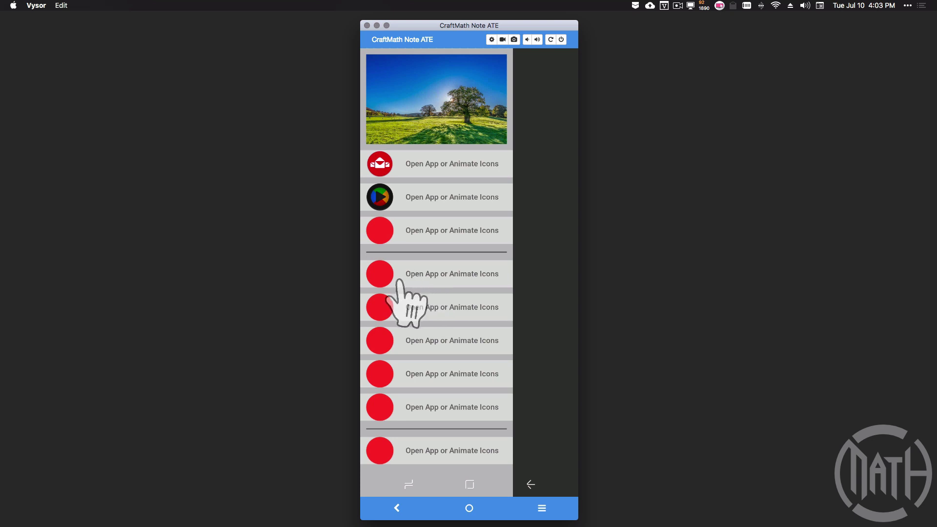